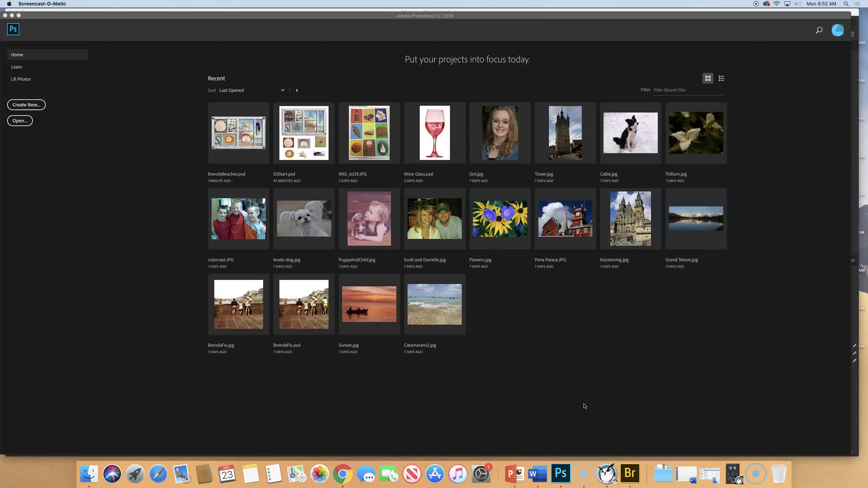
Step: In Bridge, go to the Week 3 photos folder and open Wine Glass.psd in Photoshop
click(631, 474)
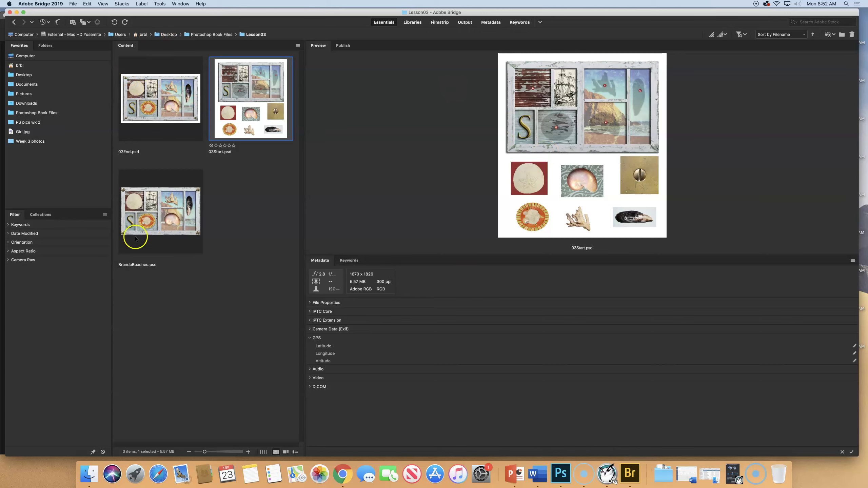
click(30, 141)
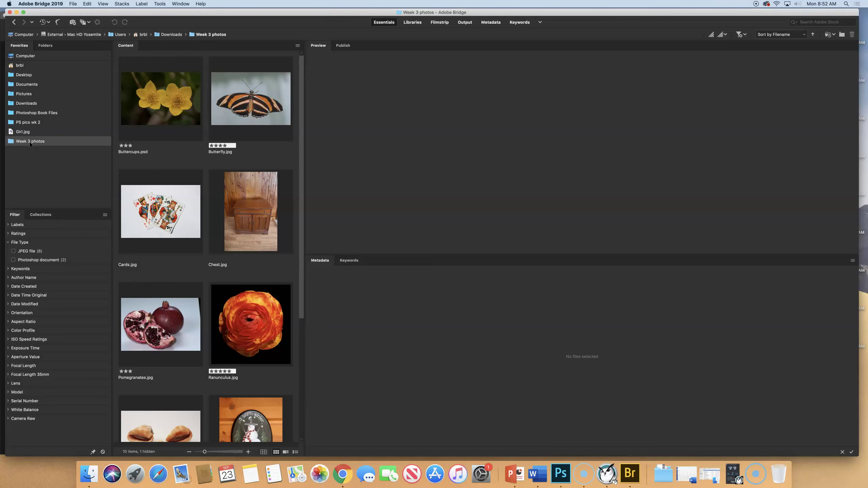
scroll(136, 222, down, 5)
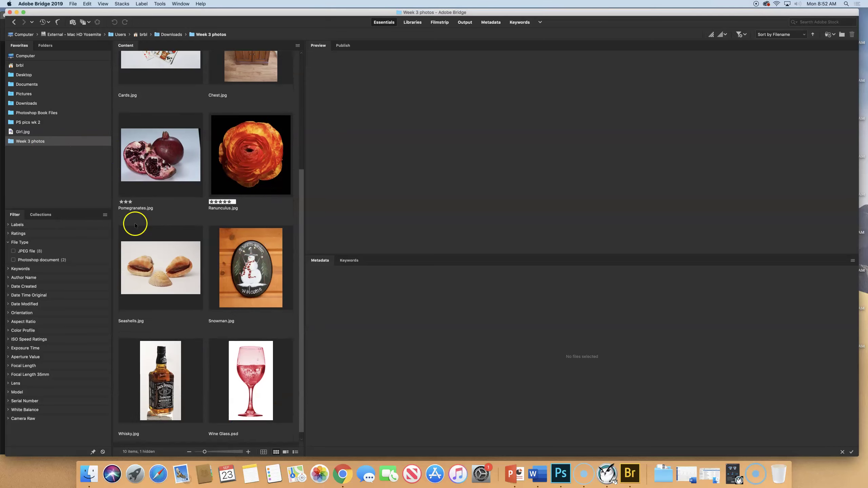
click(255, 368)
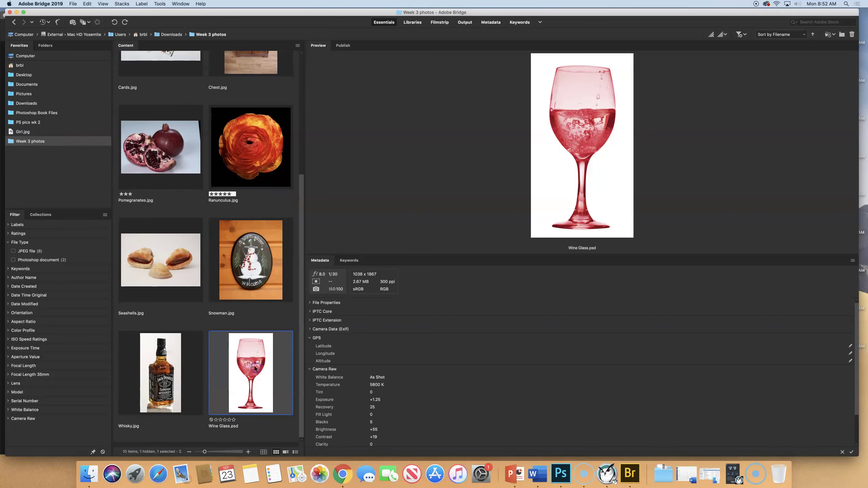
double_click(255, 369)
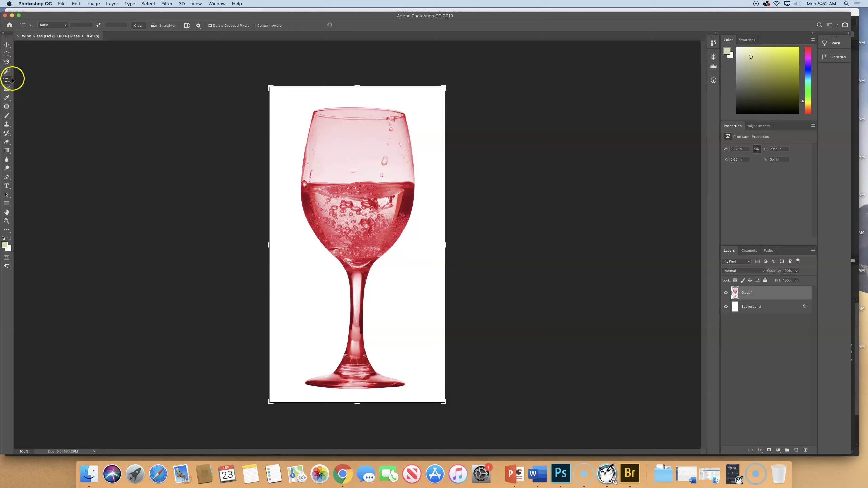
Step: Switch to the Move tool so the crop frame disappears
click(7, 44)
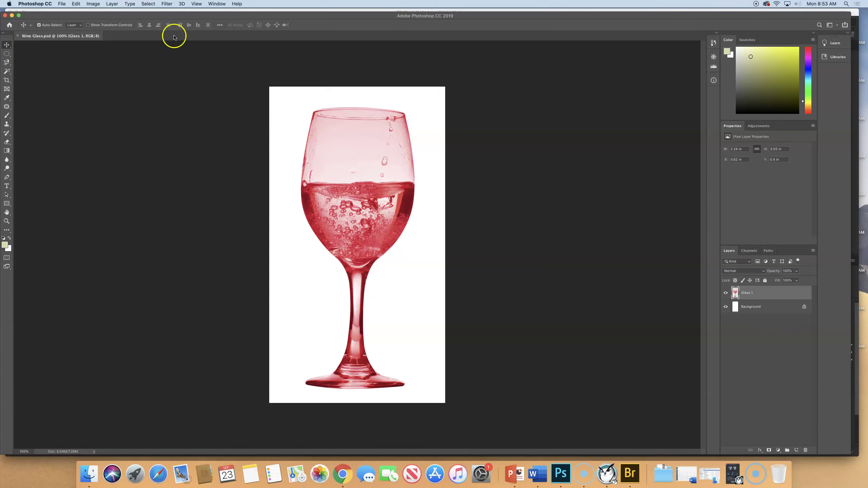
Step: Start scaling the Glass 1 layer with Edit > Transform > Scale
click(73, 3)
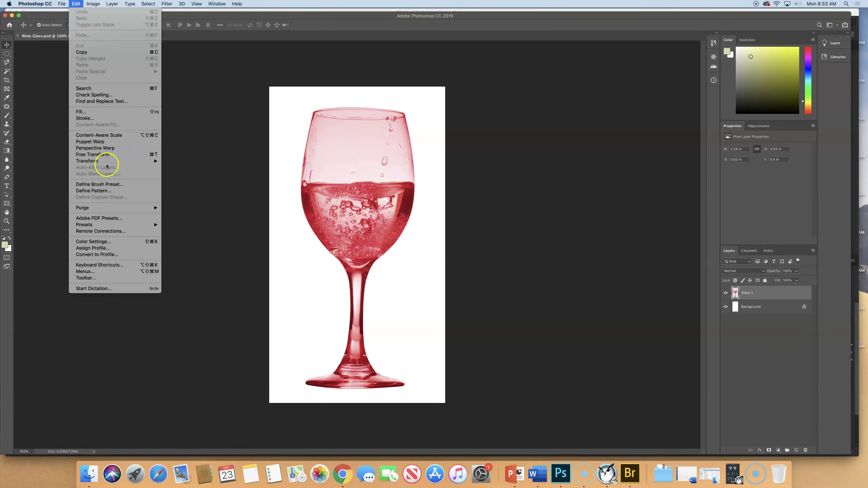
mouse_move(116, 160)
click(183, 171)
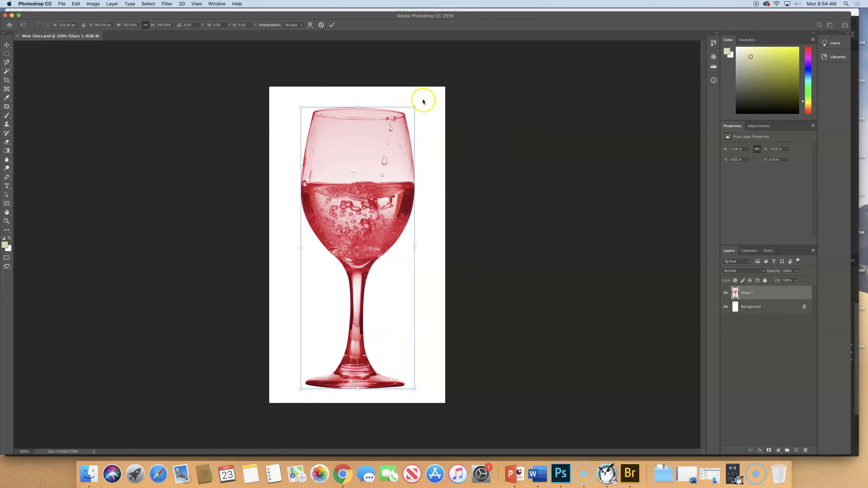
Step: Try enlarging the glass from its corner, undo it, then widen and stretch it from the side
drag(415, 108, 405, 139)
key(super+z)
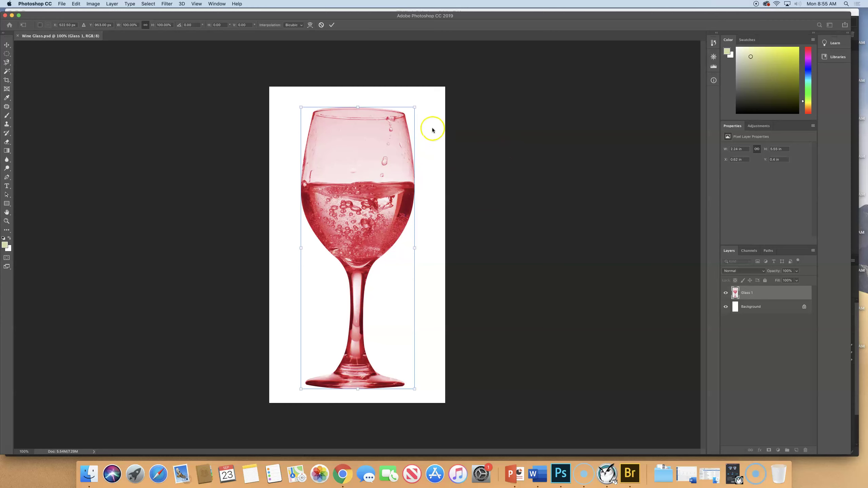
mouse_move(415, 248)
mouse_down()
mouse_move(539, 245)
mouse_move(540, 226)
mouse_move(374, 252)
mouse_move(463, 241)
mouse_move(500, 219)
mouse_move(460, 242)
mouse_move(404, 251)
mouse_move(416, 253)
mouse_up()
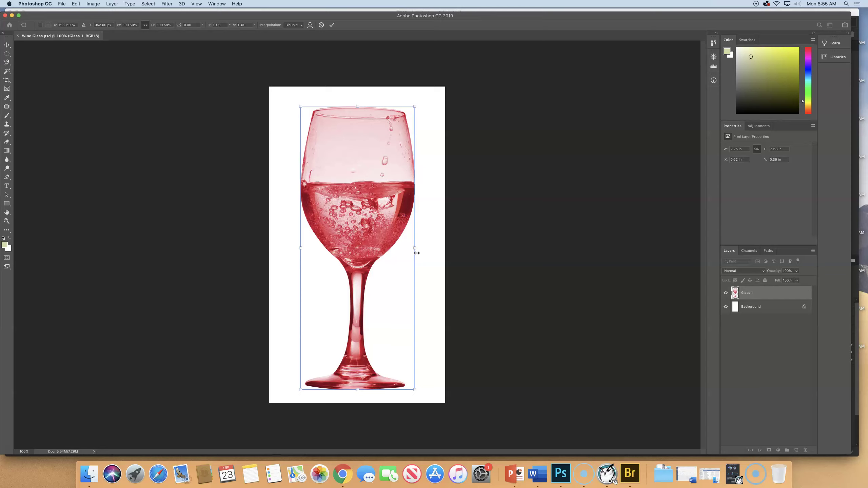
click(413, 249)
drag(413, 249, 287, 108)
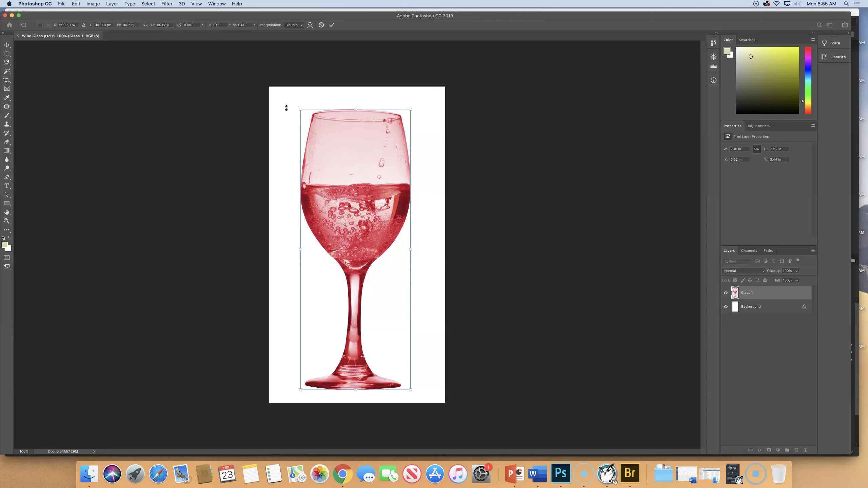
Step: Commit the trial transform and step back to the Open state in the History panel
key(Return)
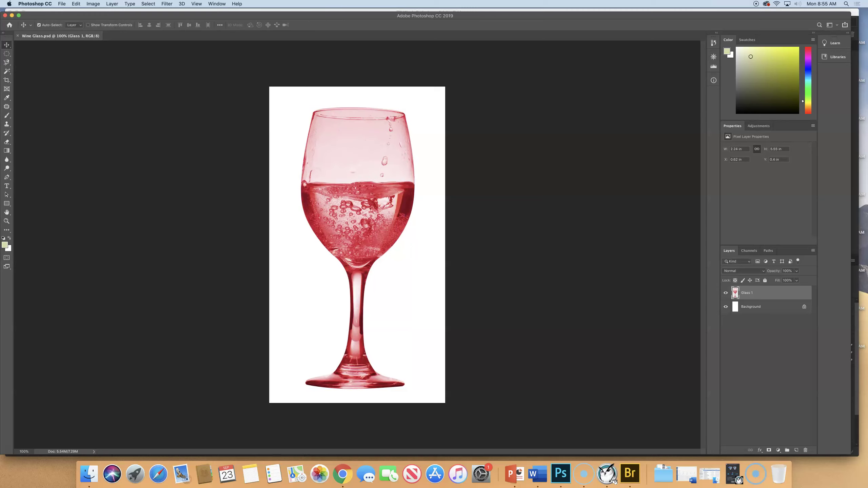
click(217, 4)
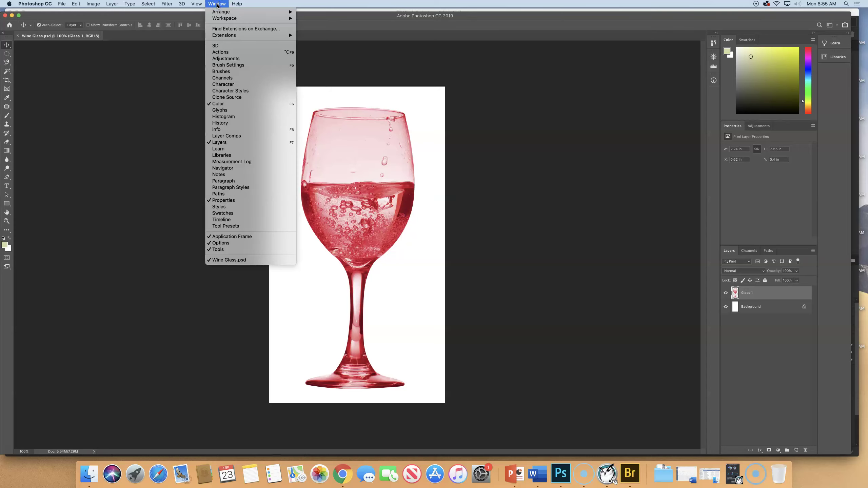
click(241, 124)
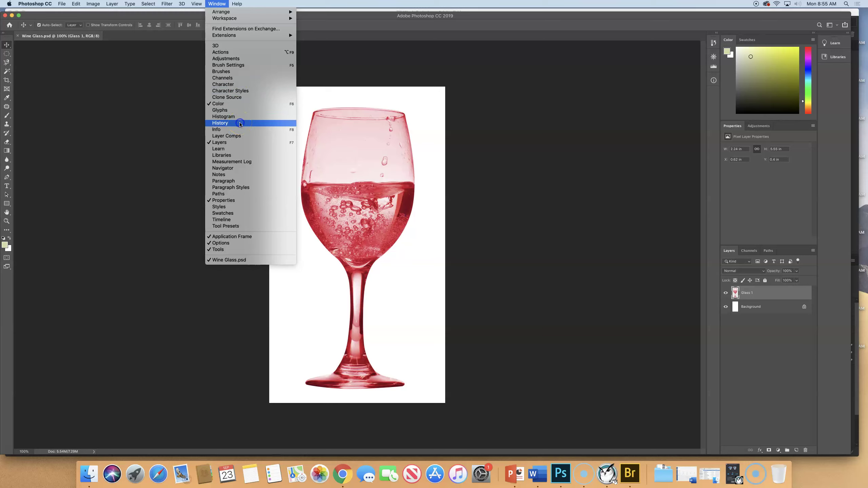
click(659, 64)
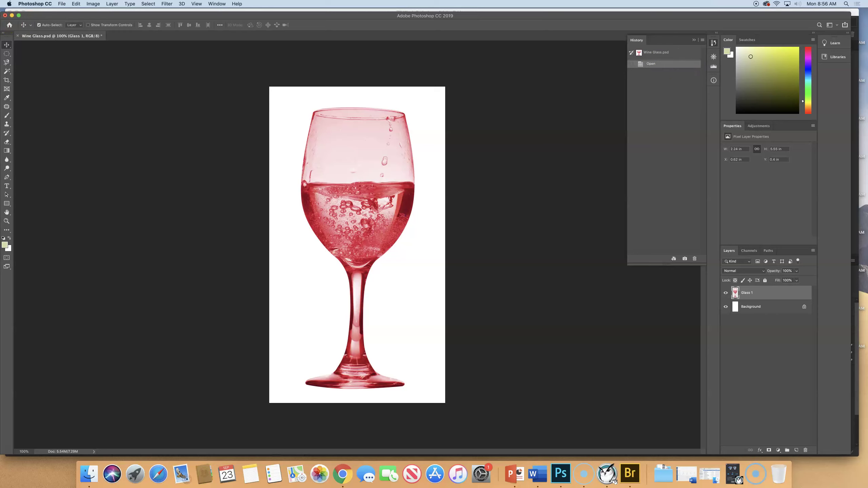
Step: Revert Wine Glass.psd to its saved version and collapse the History panel
click(61, 4)
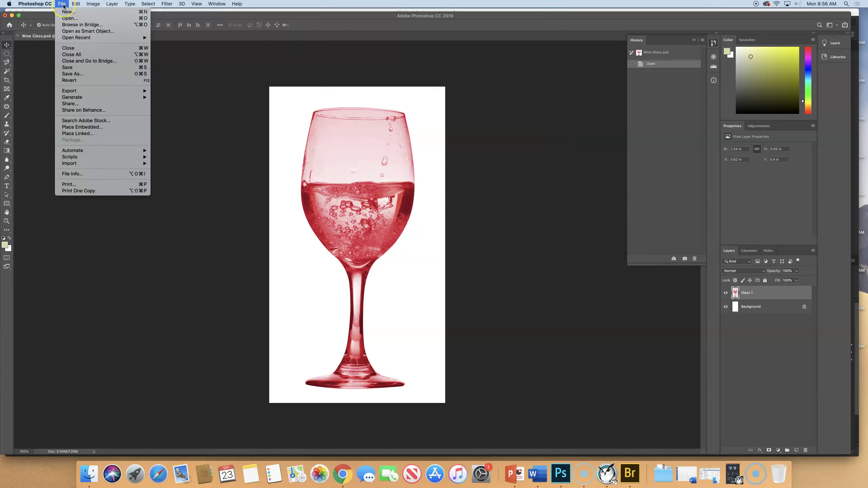
click(96, 78)
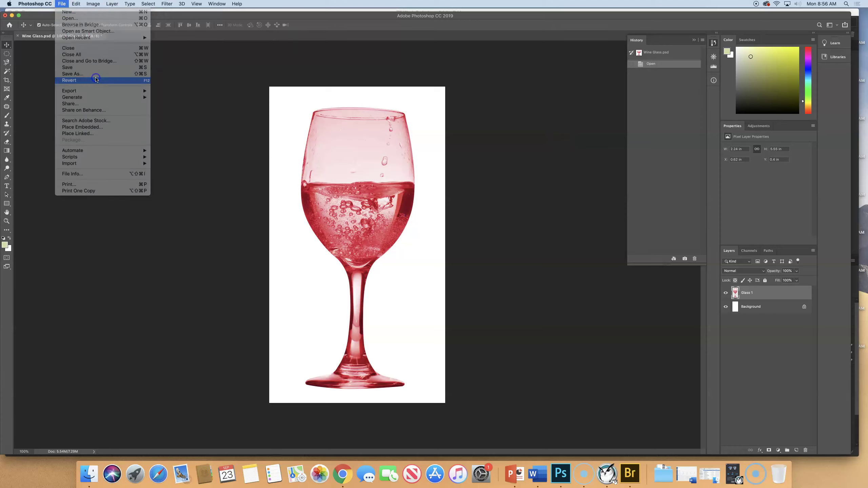
click(695, 40)
click(657, 185)
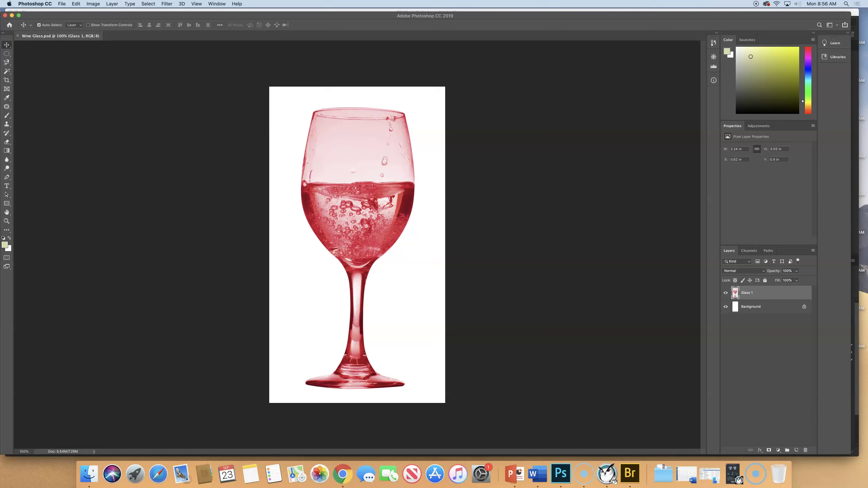
Step: Start Free Transform on the glass with Cmd+T, browsing the Image menu without choosing anything
key(ctrl+t)
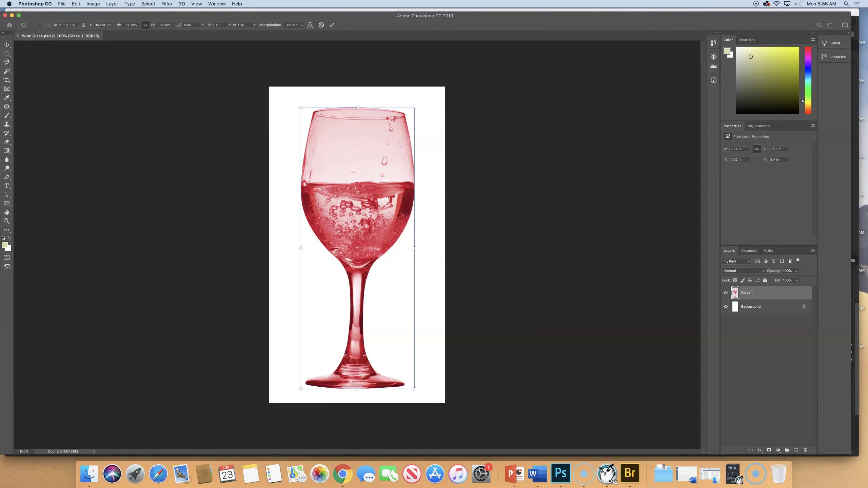
click(100, 5)
mouse_move(119, 5)
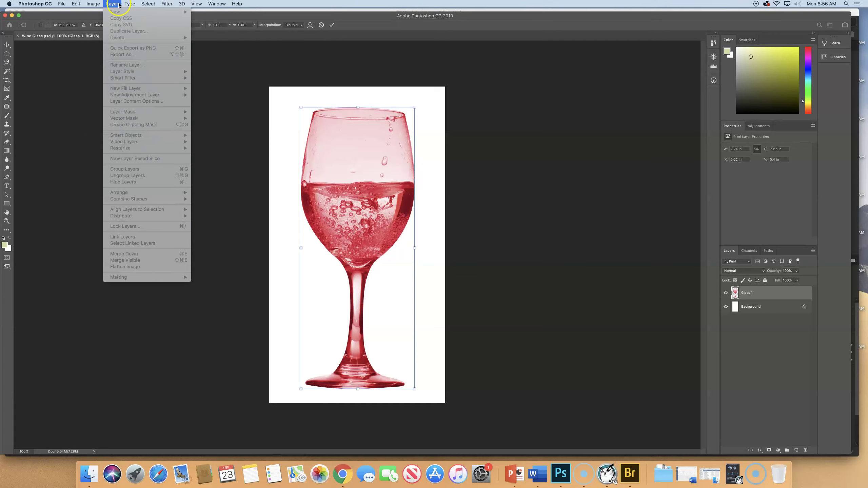
click(622, 130)
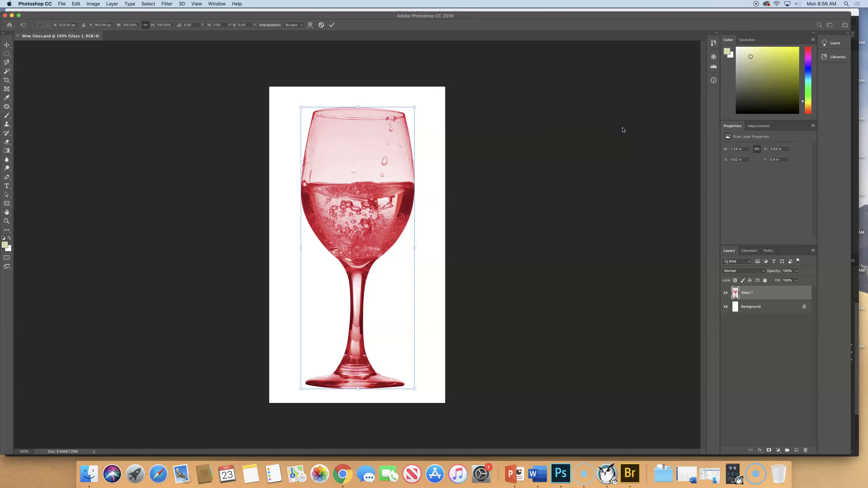
Step: Scale the glass to 99.54% and rotate it about 0.77°
mouse_move(416, 107)
mouse_down()
mouse_move(439, 99)
mouse_move(406, 135)
mouse_move(459, 87)
mouse_move(454, 103)
mouse_move(470, 77)
mouse_move(438, 106)
mouse_move(509, 111)
mouse_move(422, 96)
mouse_move(407, 118)
mouse_move(434, 103)
mouse_move(423, 111)
mouse_up()
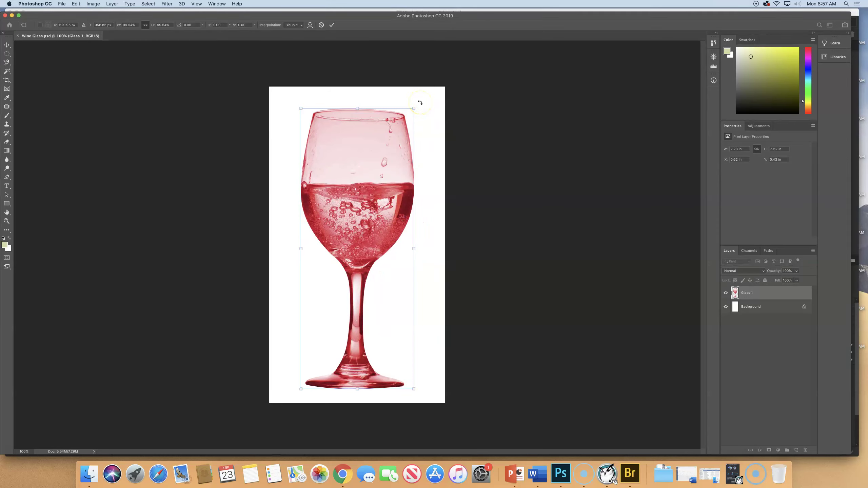
drag(422, 102, 413, 120)
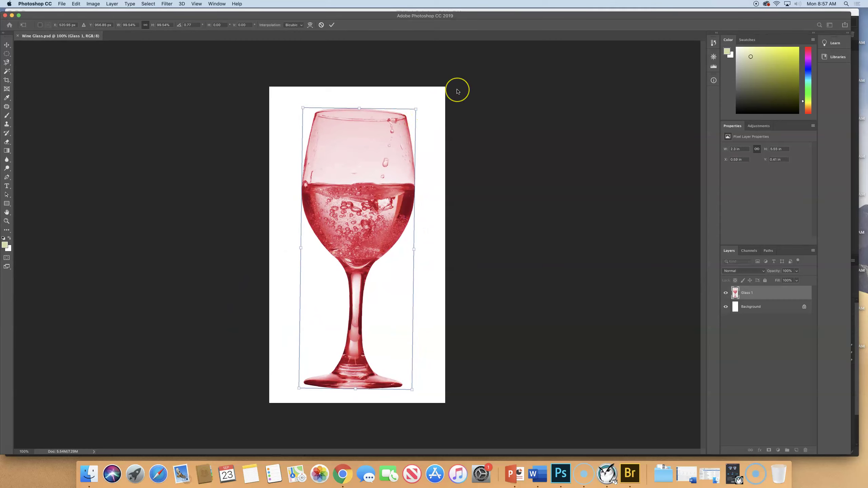
Step: Flare the glass's top outward in perspective, then ease it back to about -2.82° skew
mouse_move(416, 109)
mouse_down()
mouse_move(380, 135)
mouse_move(333, 144)
mouse_move(376, 123)
mouse_move(356, 116)
mouse_move(393, 113)
mouse_move(422, 135)
mouse_move(338, 147)
mouse_move(390, 139)
mouse_move(401, 122)
mouse_move(313, 107)
mouse_move(402, 116)
mouse_move(430, 147)
mouse_move(409, 108)
mouse_up()
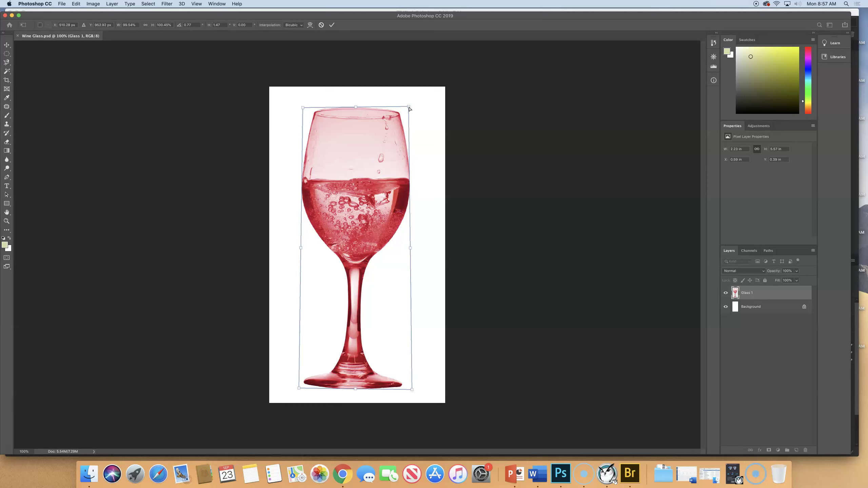
drag(410, 109, 621, 147)
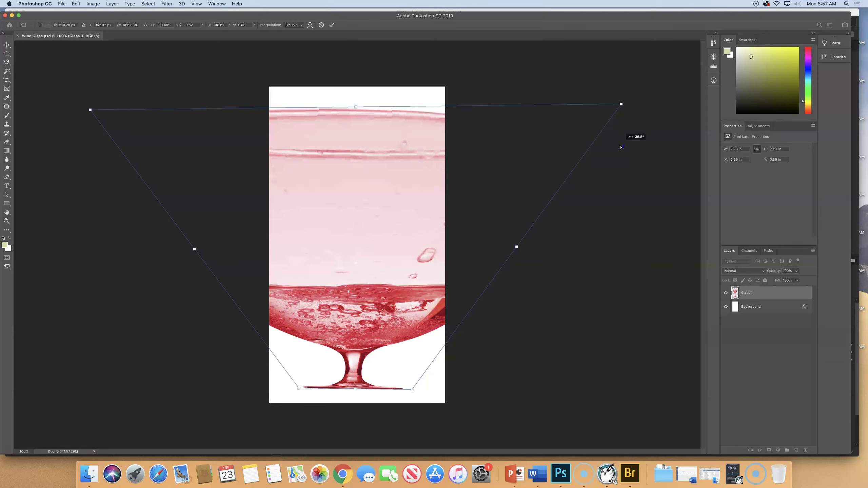
drag(621, 147, 423, 107)
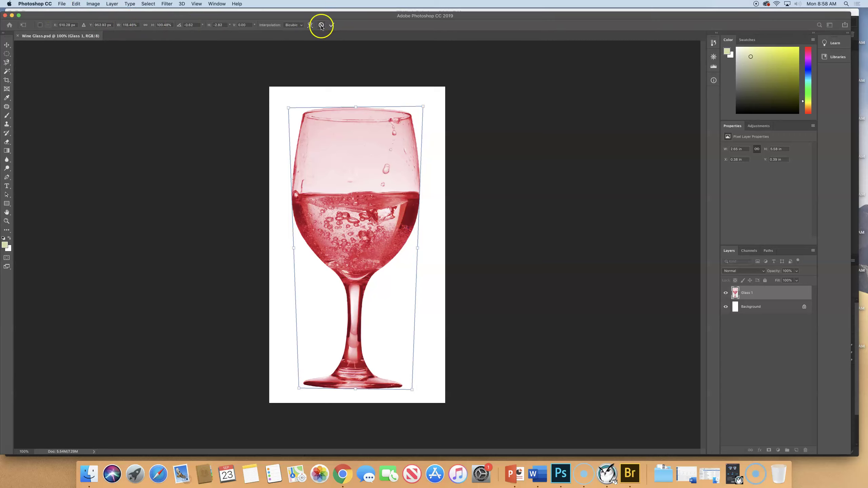
Step: Cancel the transform so the glass returns to its original shape
click(321, 25)
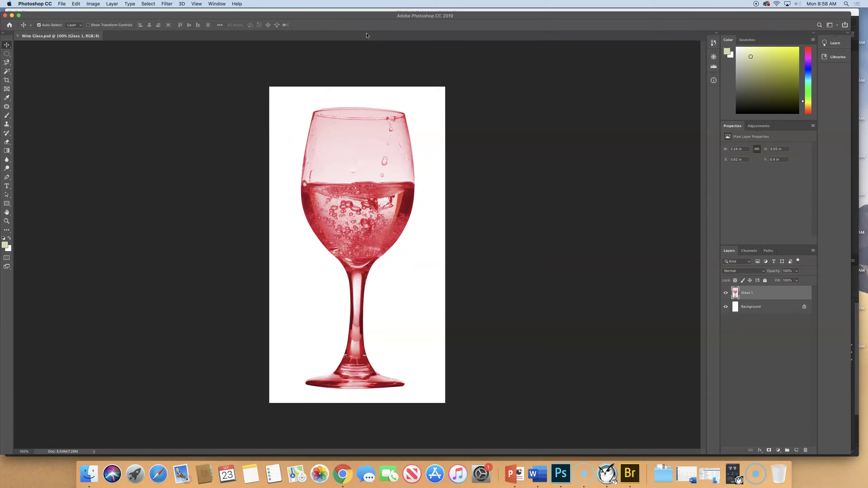
Step: Start a new Free Transform on Glass 1 with Cmd+T
key(super+t)
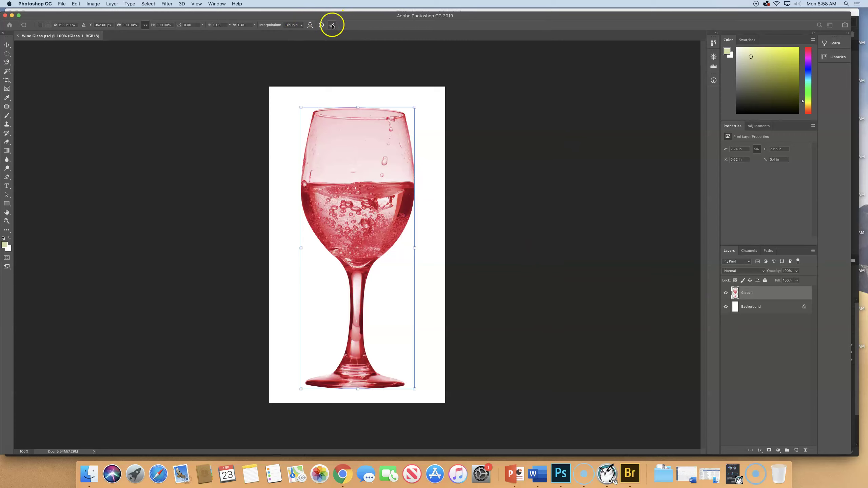
Step: Warp Glass 1 so its bowl tilts left and its right side bows outward
click(310, 26)
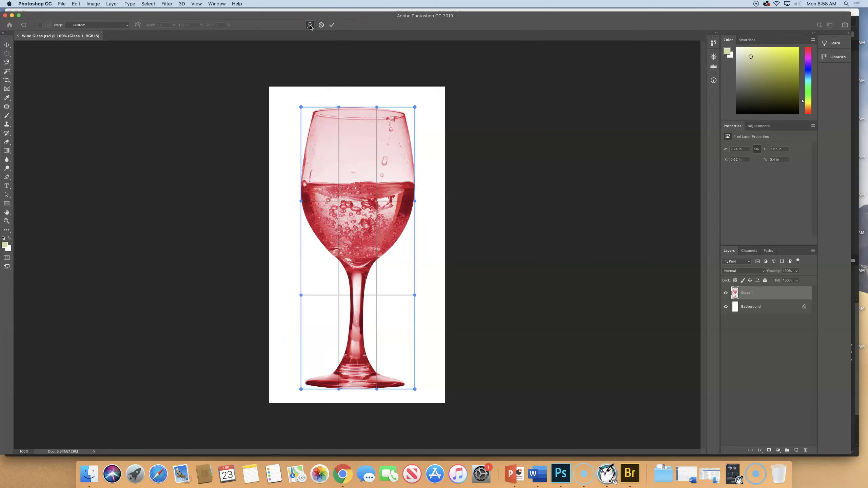
click(377, 106)
drag(376, 106, 387, 159)
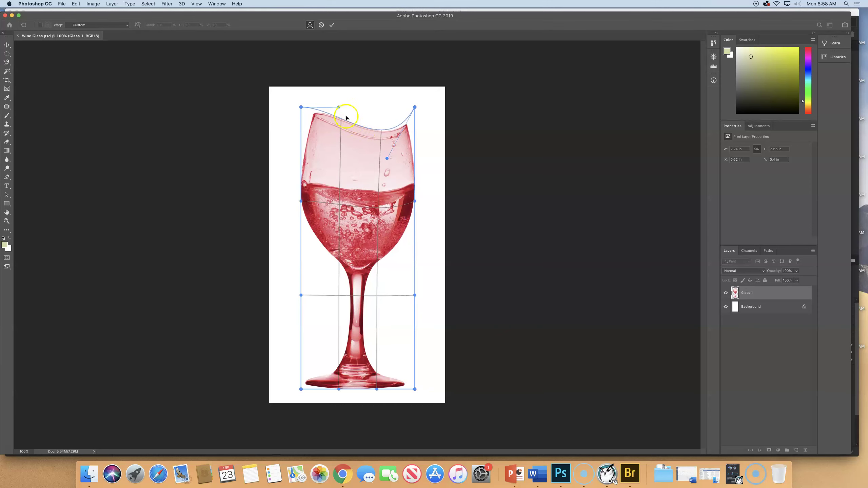
drag(301, 107, 289, 172)
drag(300, 201, 244, 205)
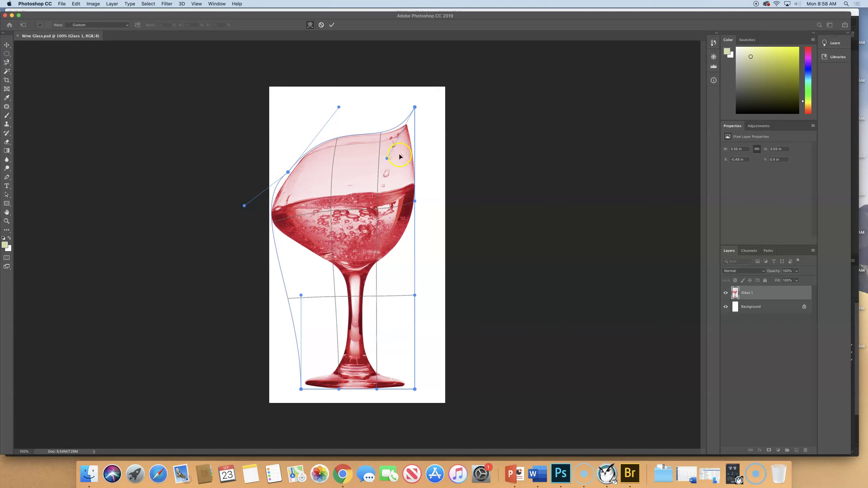
drag(398, 158, 372, 90)
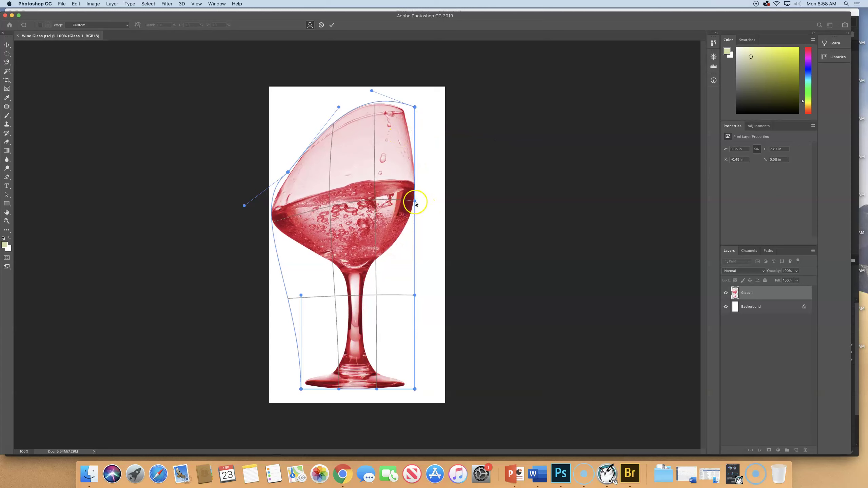
drag(415, 202, 395, 242)
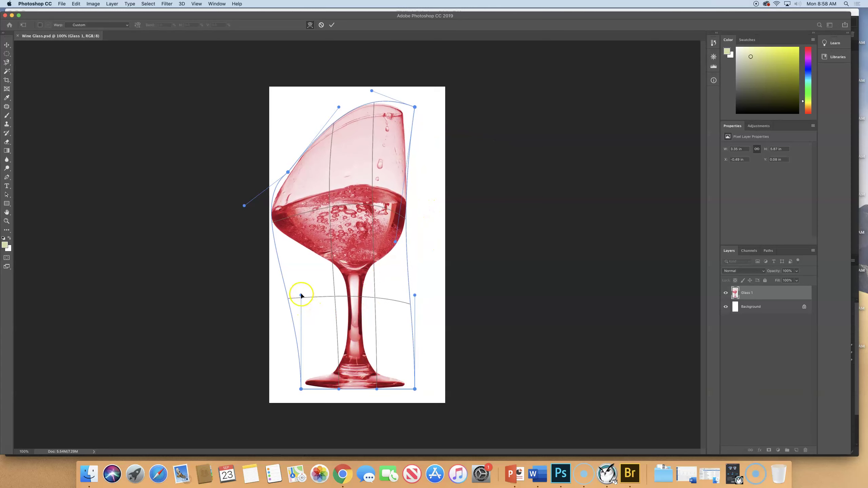
drag(301, 296, 339, 282)
drag(415, 296, 439, 292)
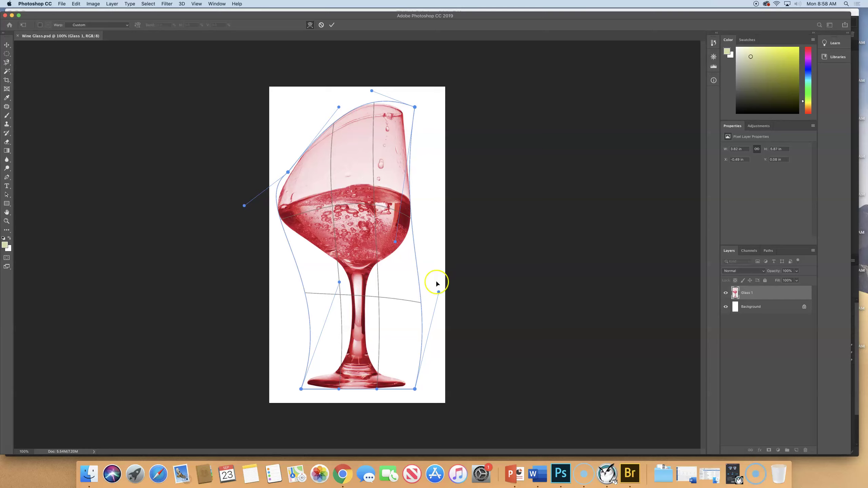
click(321, 25)
click(772, 119)
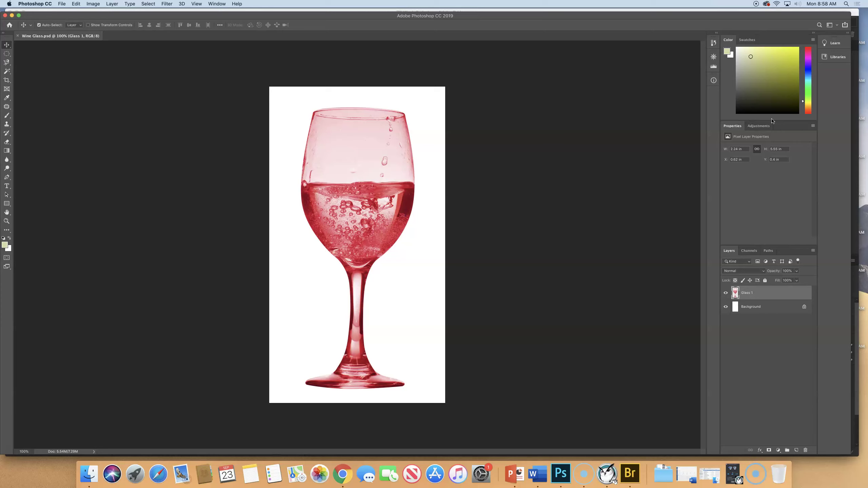
click(788, 330)
Step: Set the canvas width to 9 in, anchored middle-left, with a white extension colour
click(92, 4)
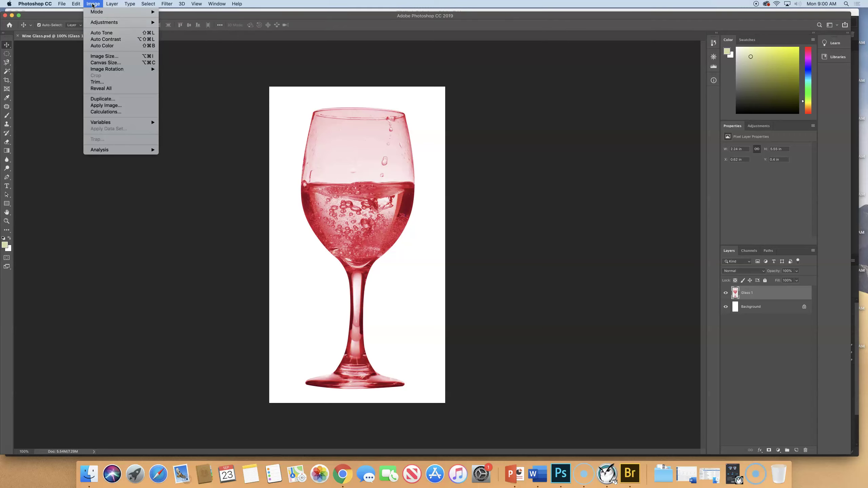
click(113, 63)
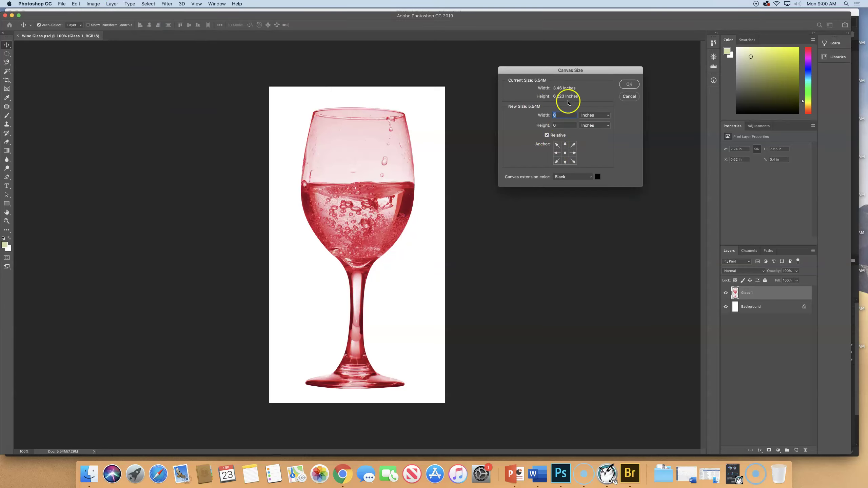
click(547, 135)
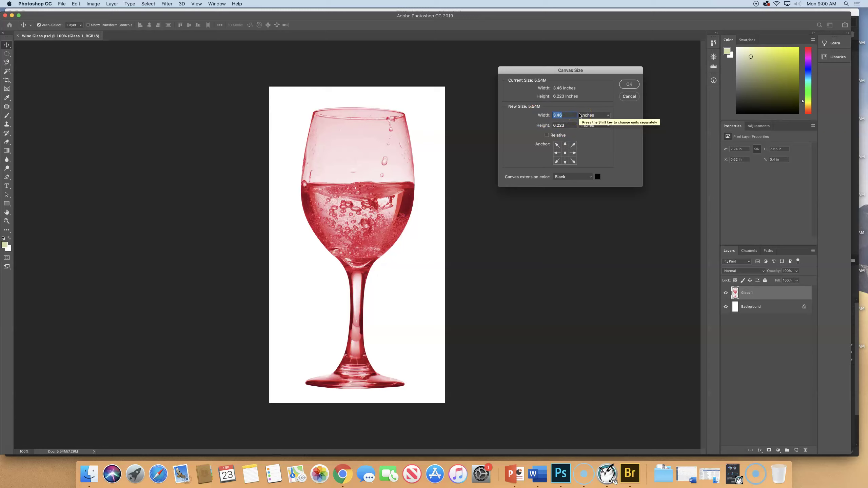
text(9)
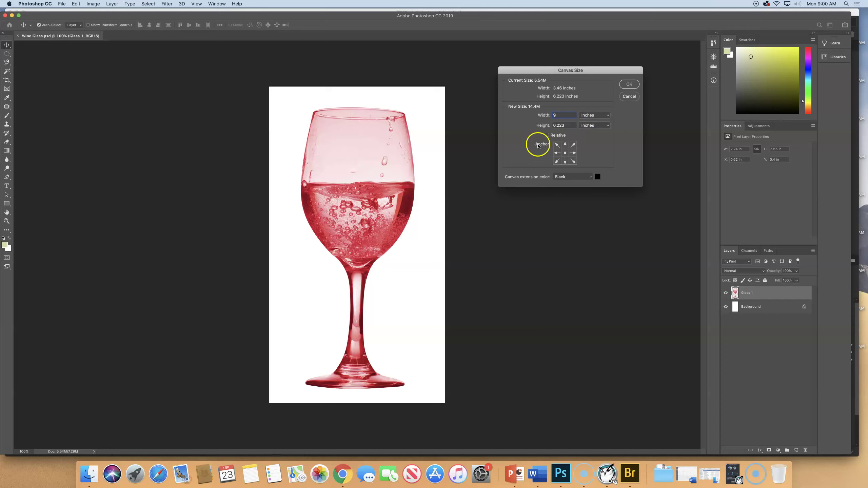
click(556, 153)
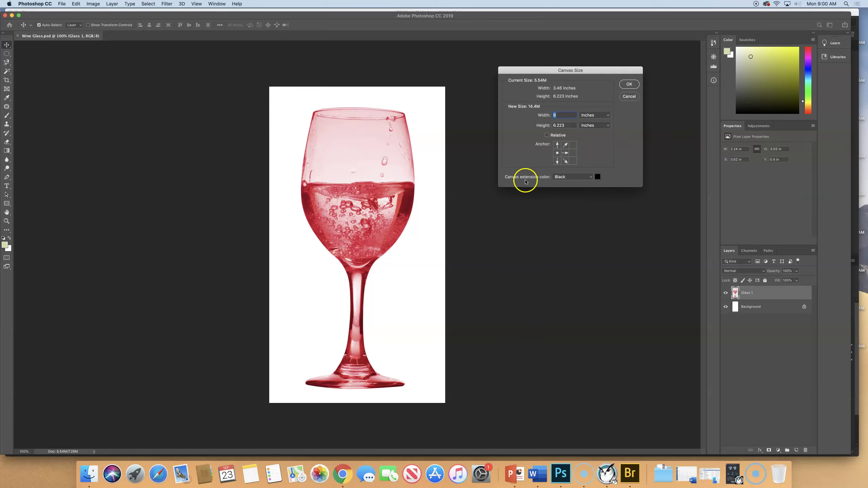
click(598, 177)
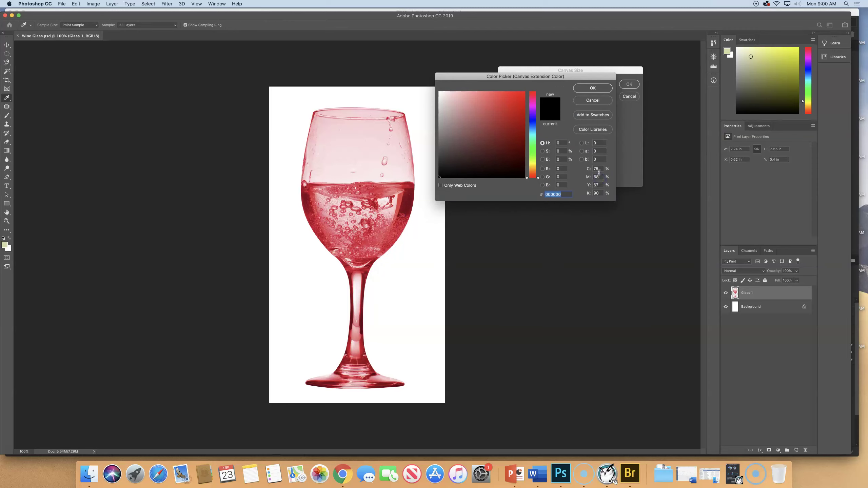
click(593, 99)
click(574, 176)
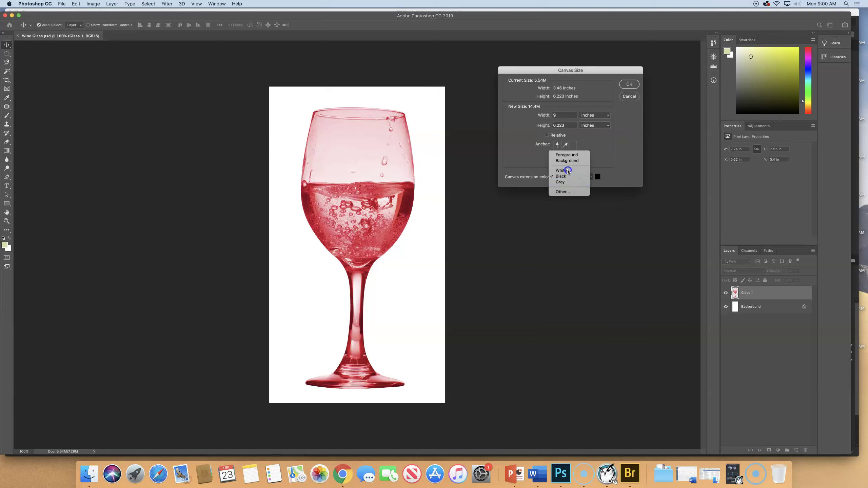
click(569, 170)
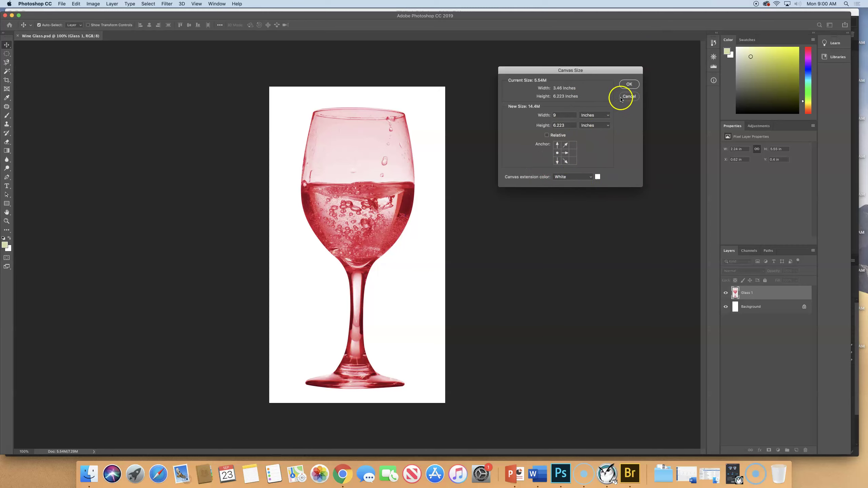
click(629, 85)
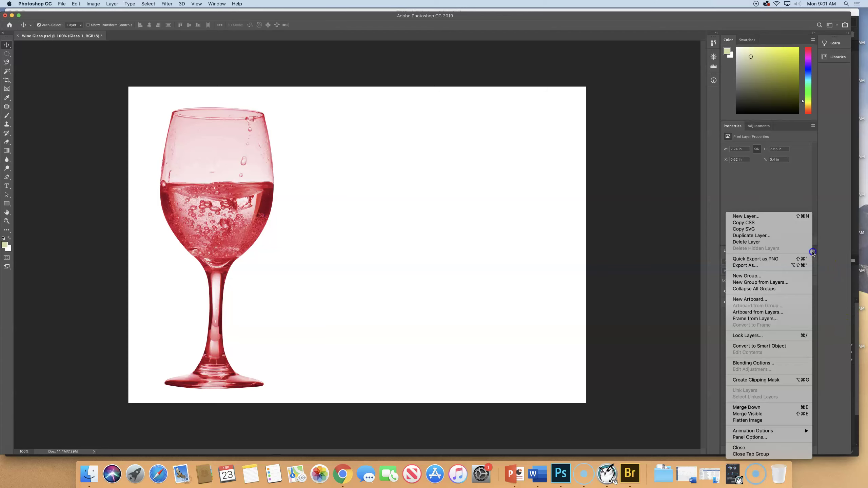
Step: Duplicate the glass layer as a new layer named Glass 2
click(813, 250)
click(788, 240)
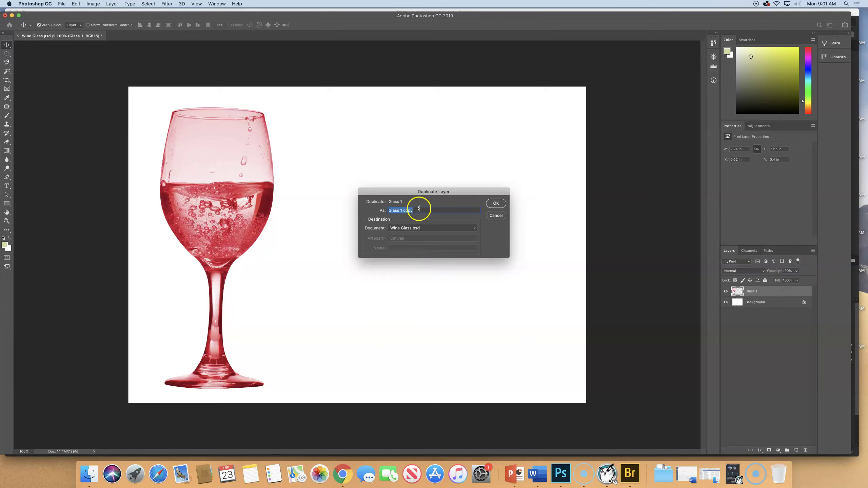
drag(401, 209, 436, 211)
key(BackSpace)
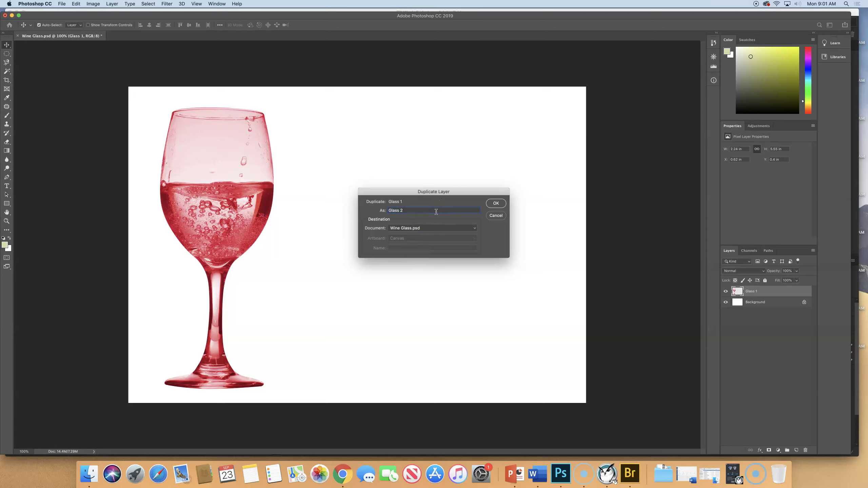
key(Return)
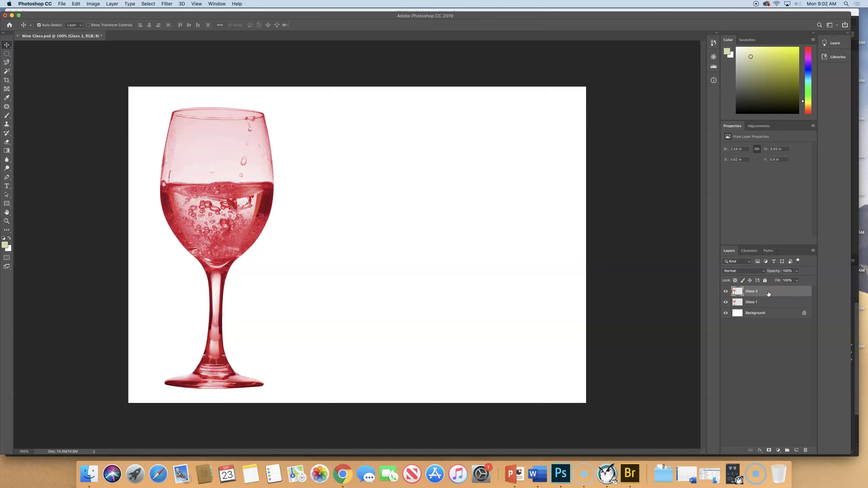
Step: Drag Glass 2 to the right so it stands beside Glass 1
click(732, 263)
drag(207, 218, 367, 226)
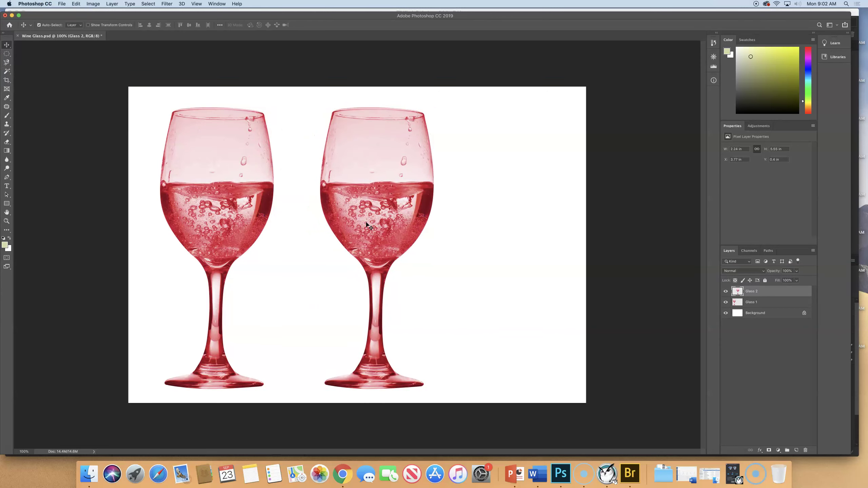
Step: Scale Glass 2 to 80% width and move it down to align with Glass 1's base
click(365, 220)
click(350, 215)
key(super+t)
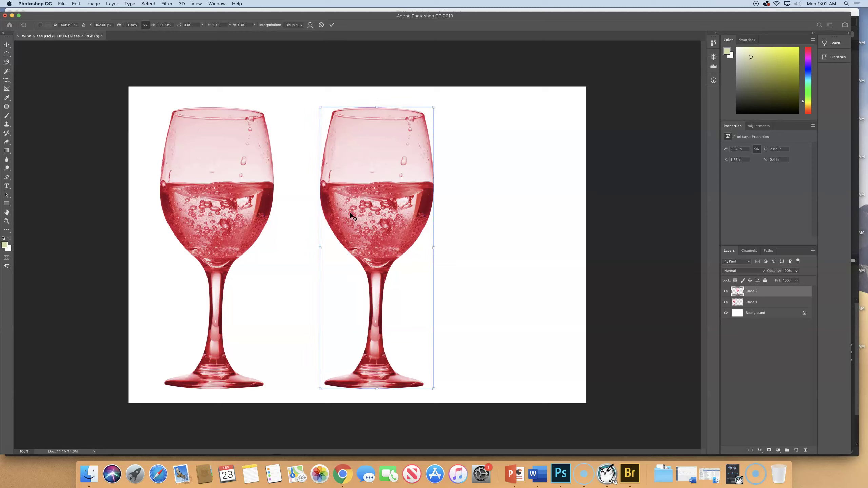
click(358, 194)
click(336, 118)
click(168, 26)
click(133, 26)
text(60)
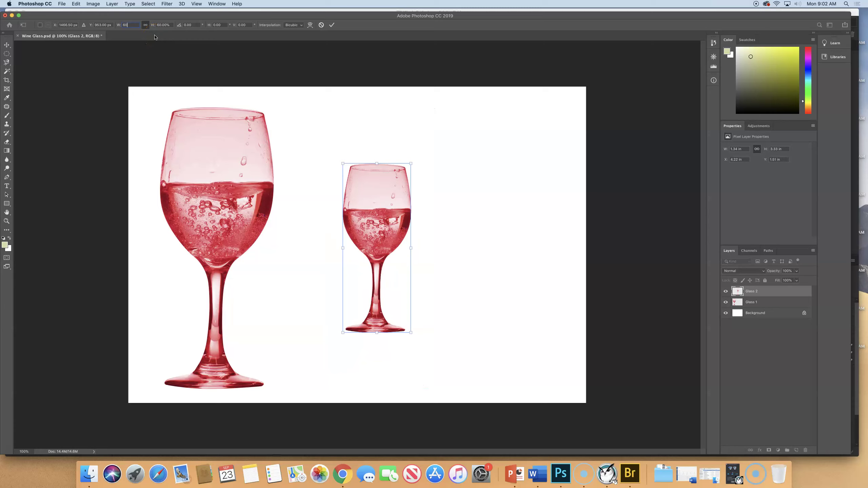
click(127, 25)
text(80)
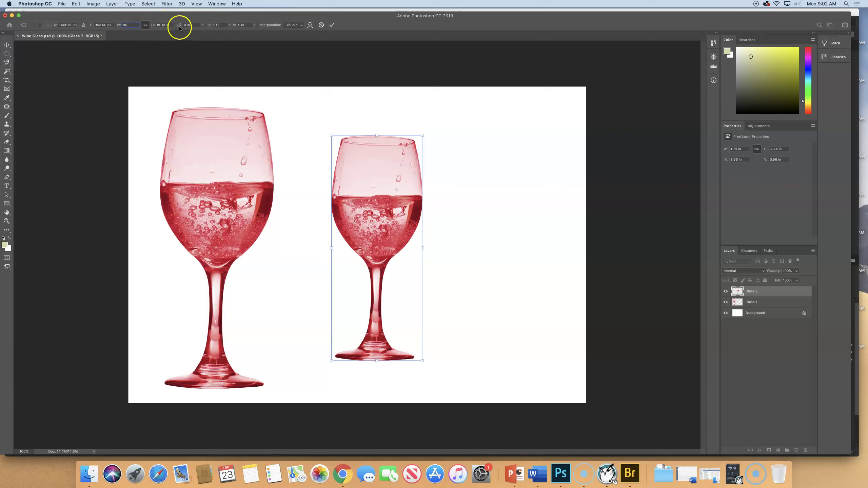
click(332, 25)
drag(395, 166, 382, 192)
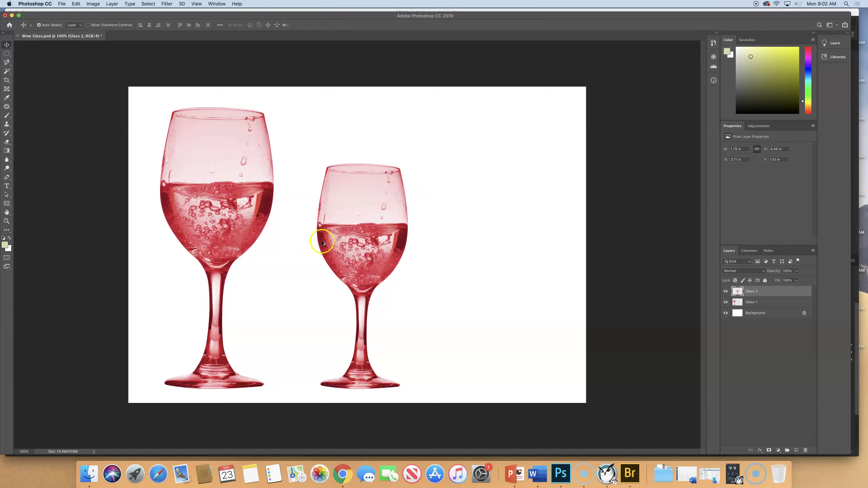
Step: Option-drag Glass 2 to the right to create the Glass 2 copy layer
drag(363, 238, 509, 238)
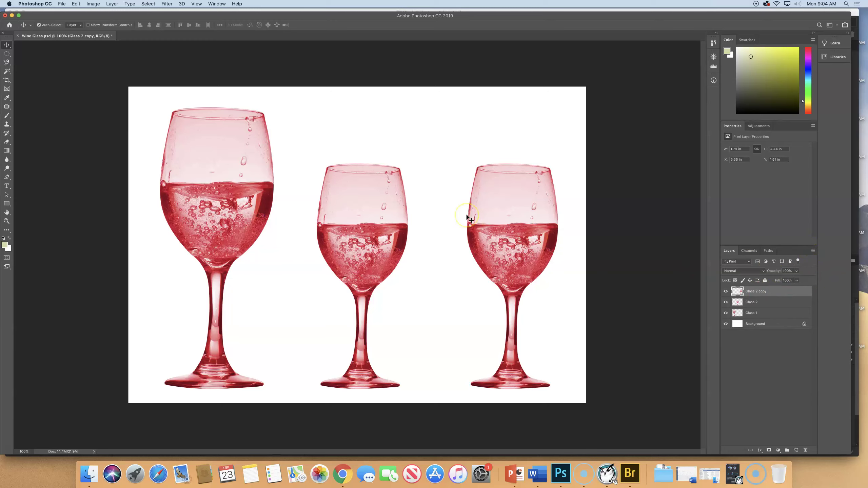
Step: Scale Glass 2 copy to 80% and move it so its base aligns with the others
key(super+t)
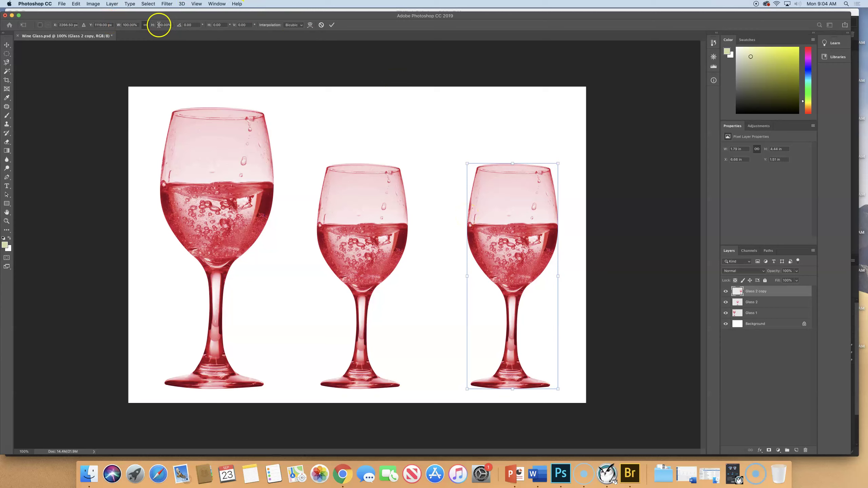
click(128, 25)
text(80)
key(Return)
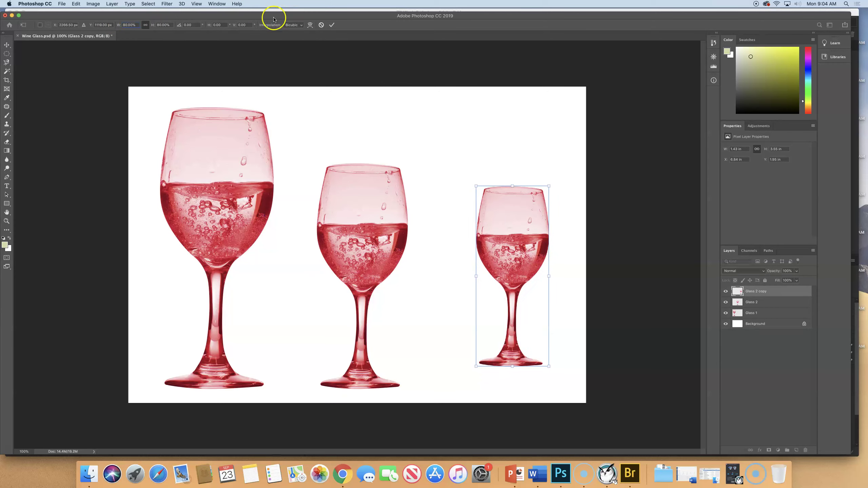
click(332, 25)
drag(514, 252, 484, 275)
click(685, 291)
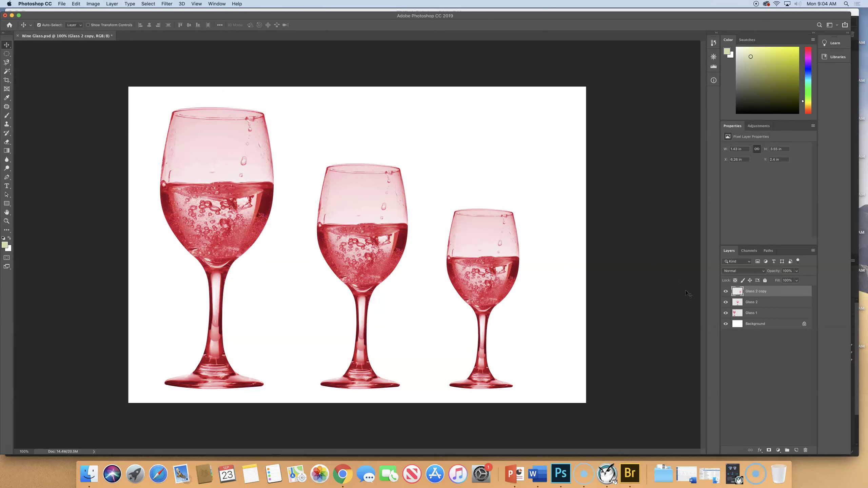